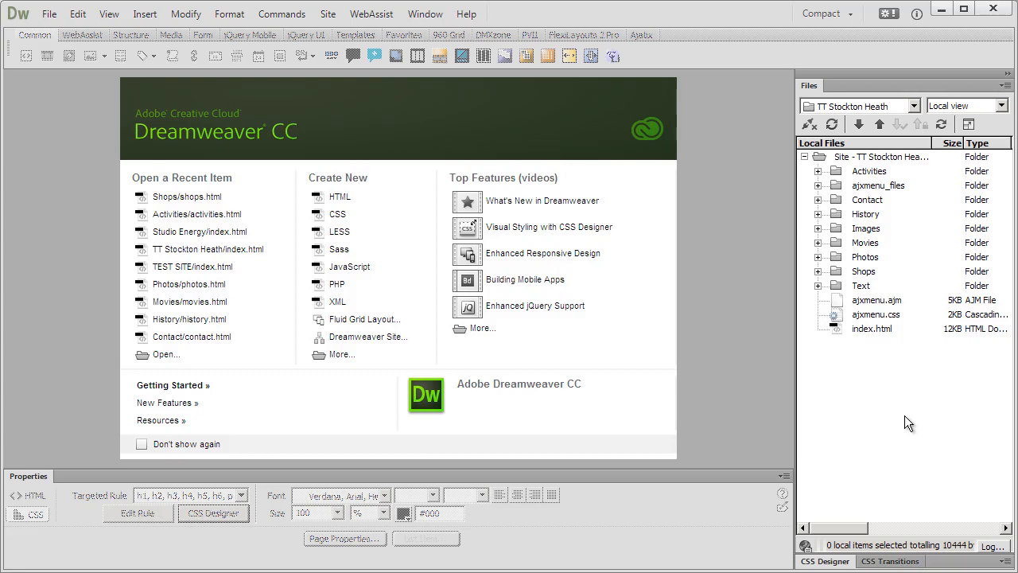
Open shops.html from the Shops folder and put the cursor in the sidebar text.
{"action": "left_click", "coordinate": [818, 271]}
{"action": "left_click", "coordinate": [883, 286]}
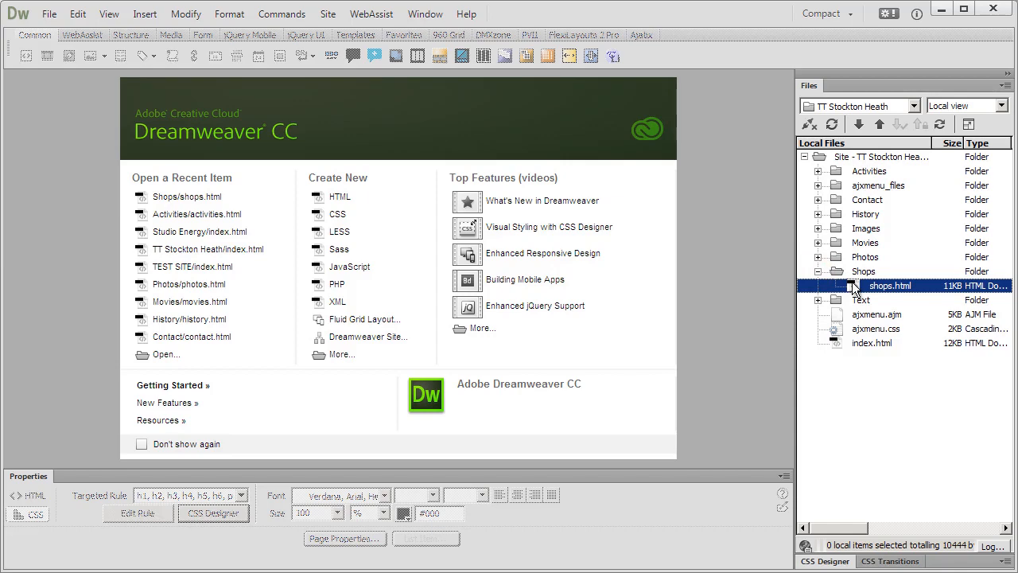
{"action": "double_click", "coordinate": [853, 288]}
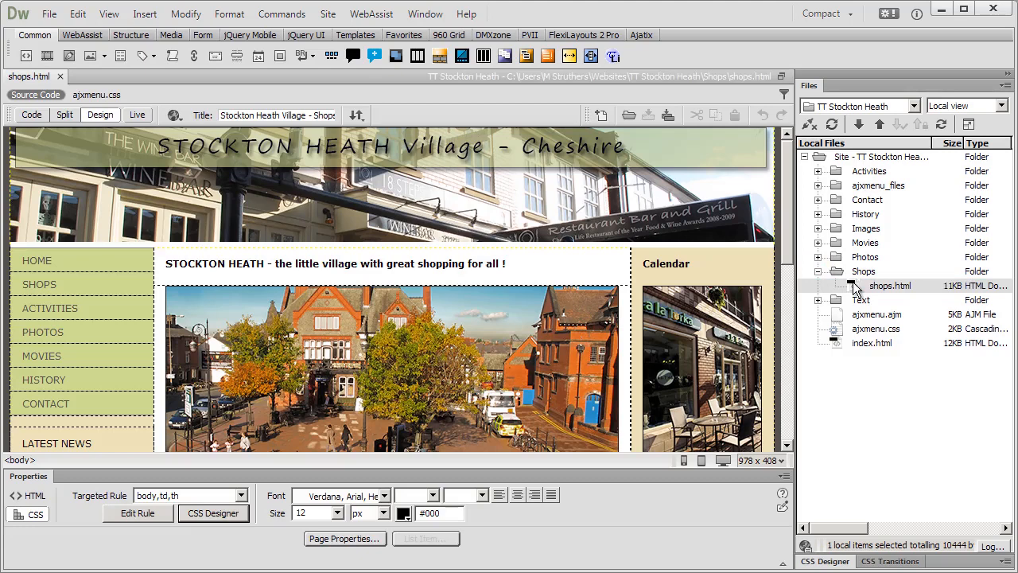
{"action": "left_click", "coordinate": [786, 433]}
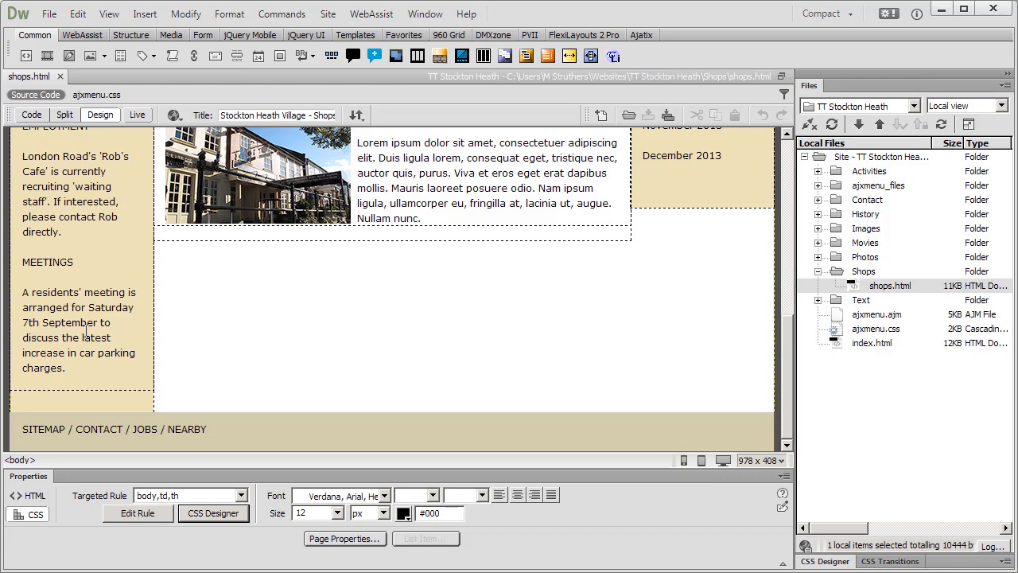
{"action": "left_click", "coordinate": [53, 305]}
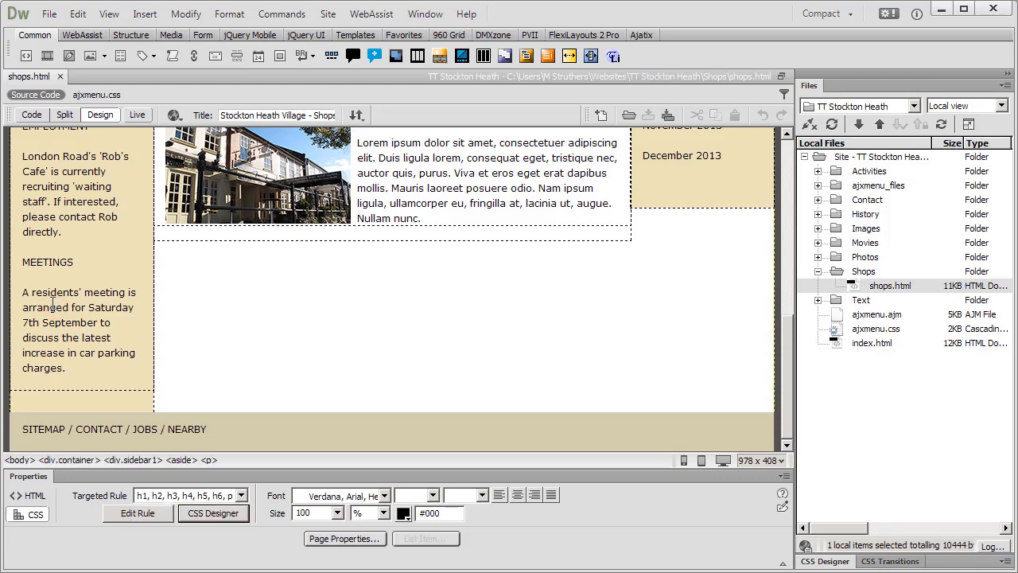
Show the CSS Designer and select the aside selector, whose background is #EADCAE.
{"action": "left_click", "coordinate": [229, 513]}
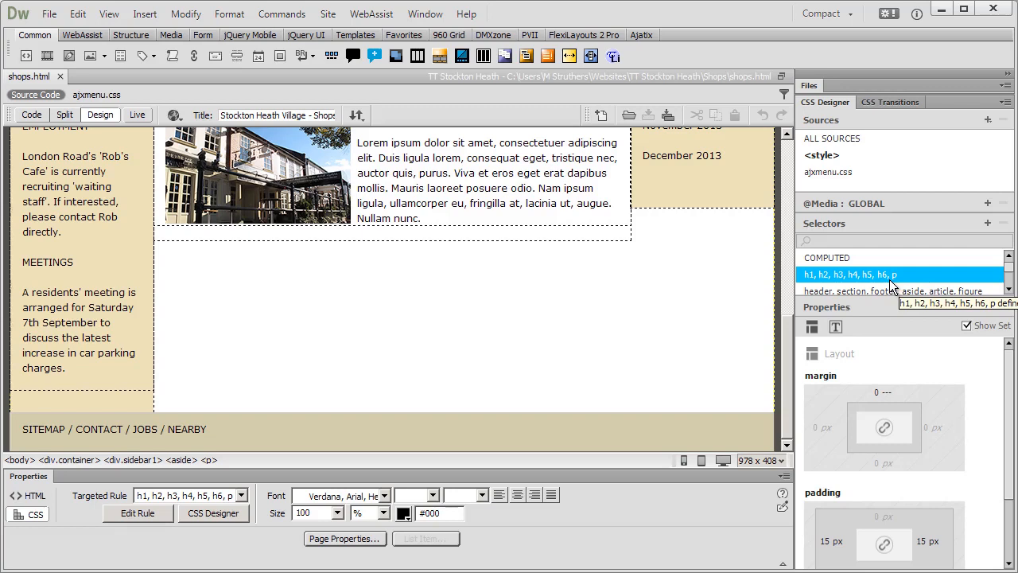
{"action": "scroll", "coordinate": [891, 279], "scroll_direction": "down", "scroll_amount": 3}
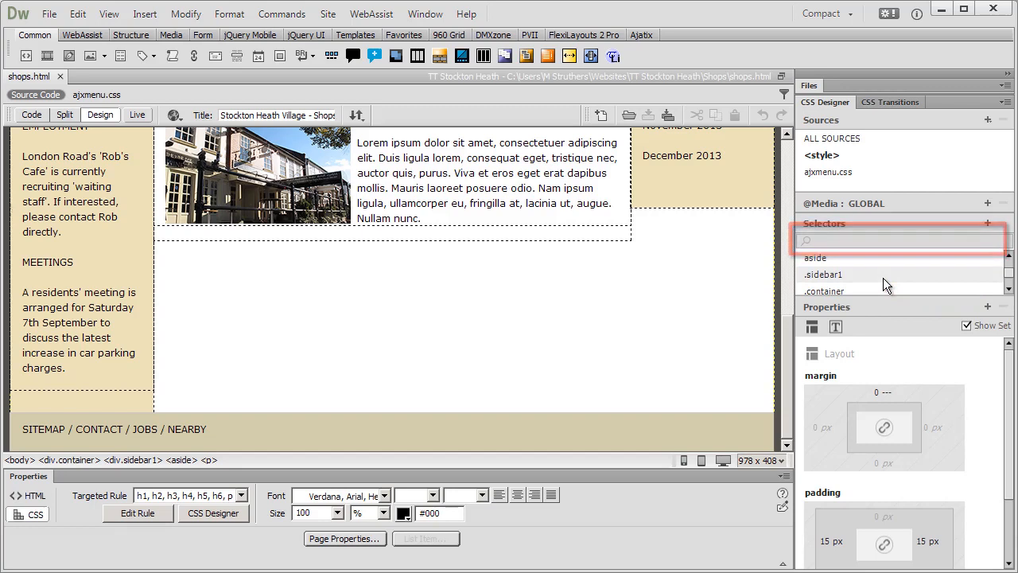
{"action": "left_click", "coordinate": [818, 257]}
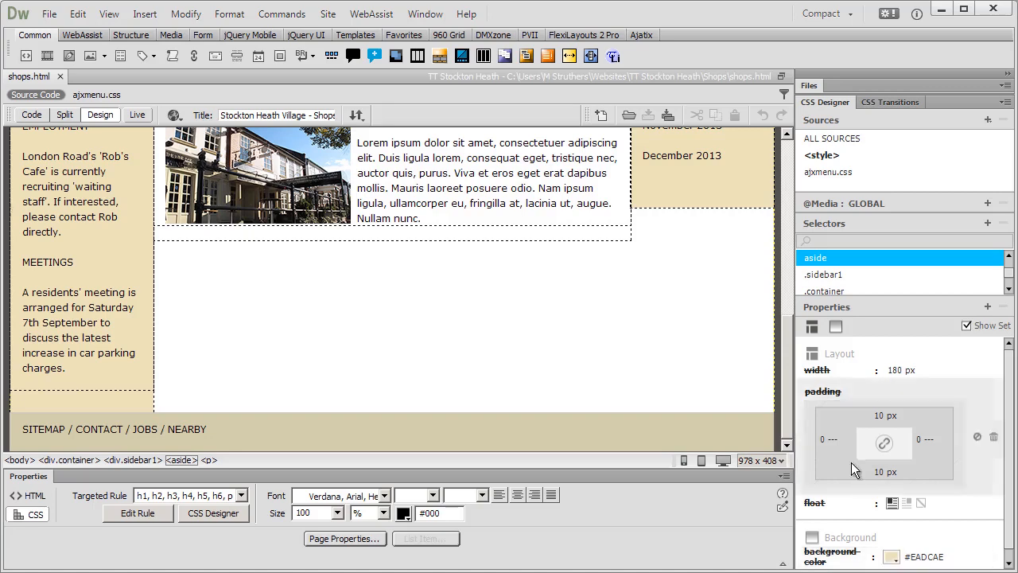
Eyedrop the navigation menu's green #C6D580 into the aside rule's background-color.
{"action": "left_click_drag", "start_coordinate": [787, 373], "coordinate": [801, 263]}
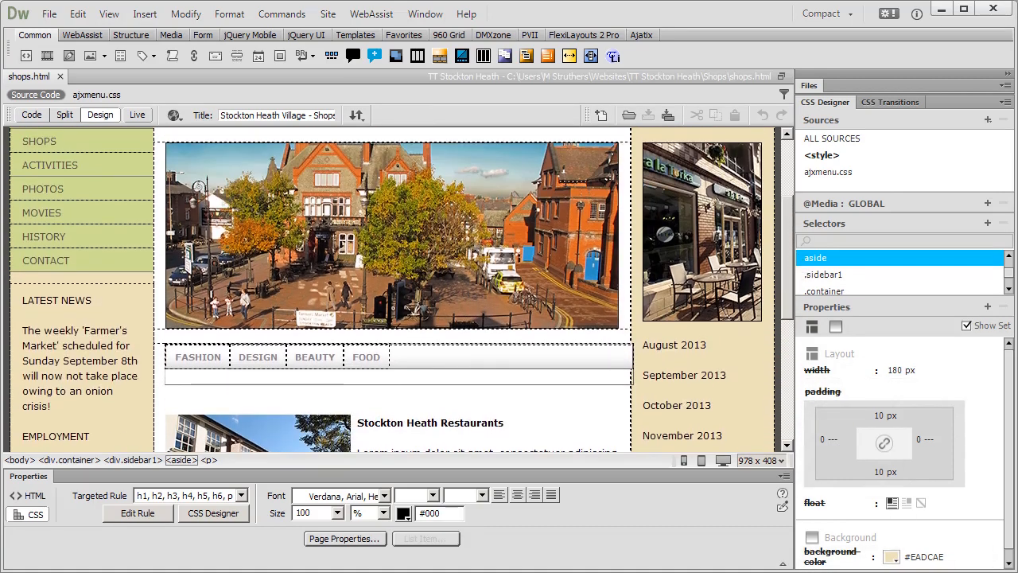
{"action": "left_click", "coordinate": [890, 558]}
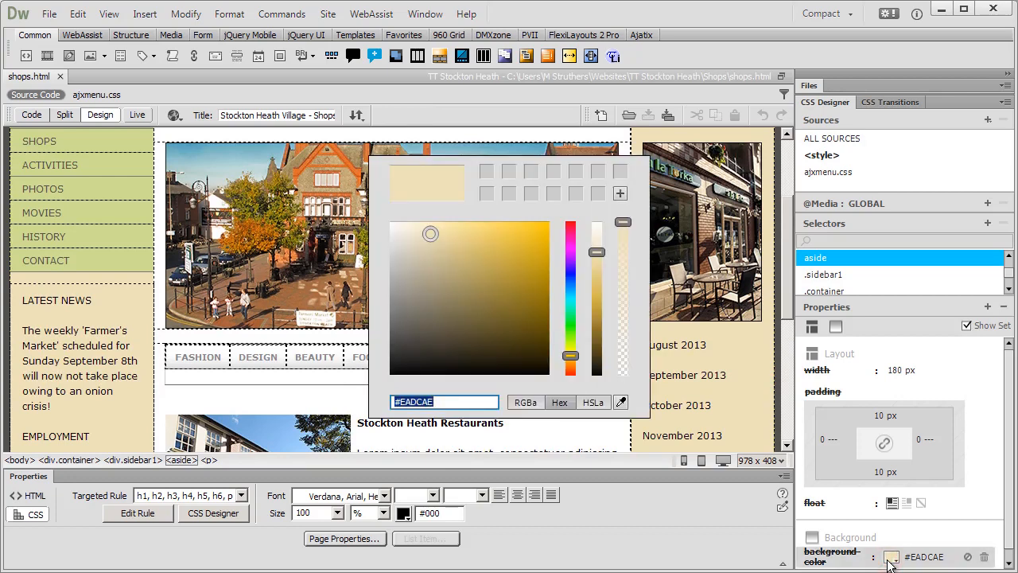
{"action": "left_click", "coordinate": [622, 403]}
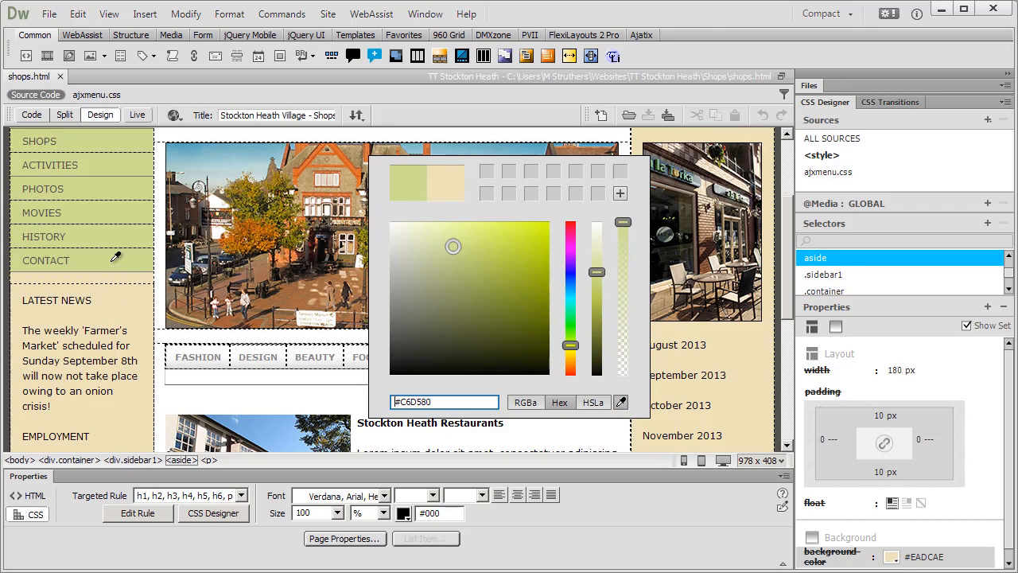
{"action": "left_click", "coordinate": [115, 257]}
{"action": "left_click", "coordinate": [513, 438]}
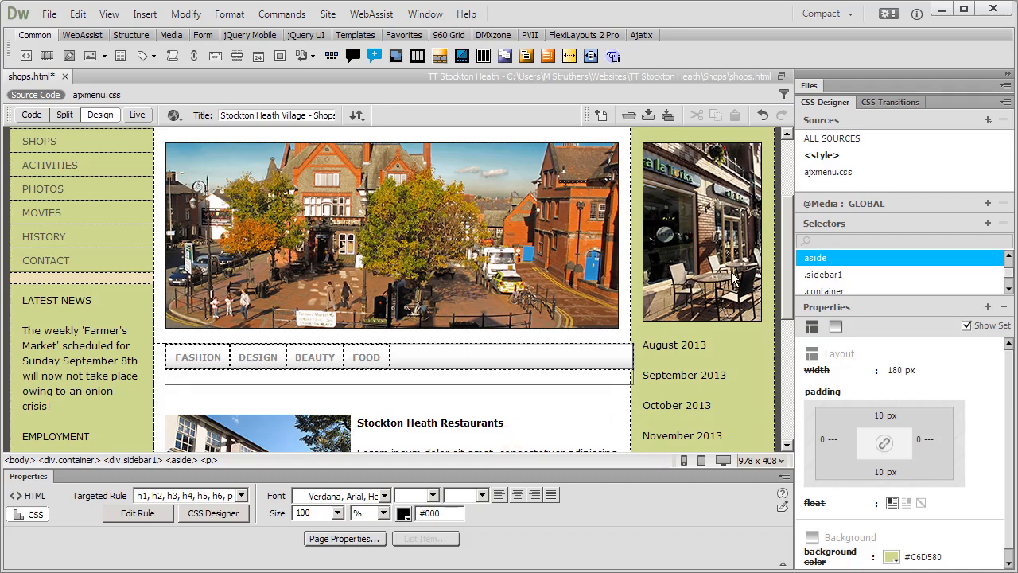
{"action": "left_click", "coordinate": [788, 429]}
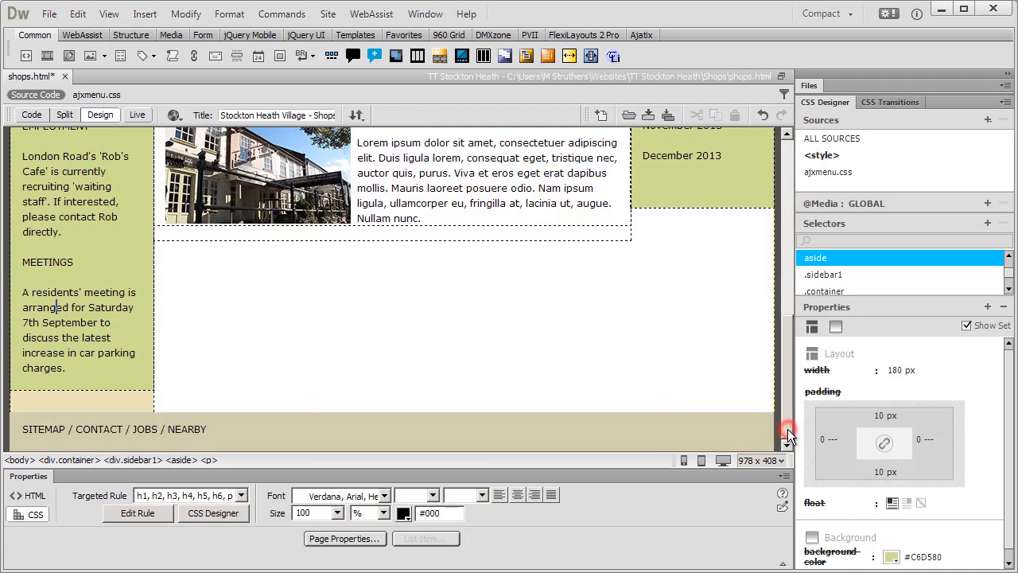
Select div.sidebar1 and eyedrop #C6D580 as its background-color, replacing #EADCAE.
{"action": "left_click", "coordinate": [123, 393]}
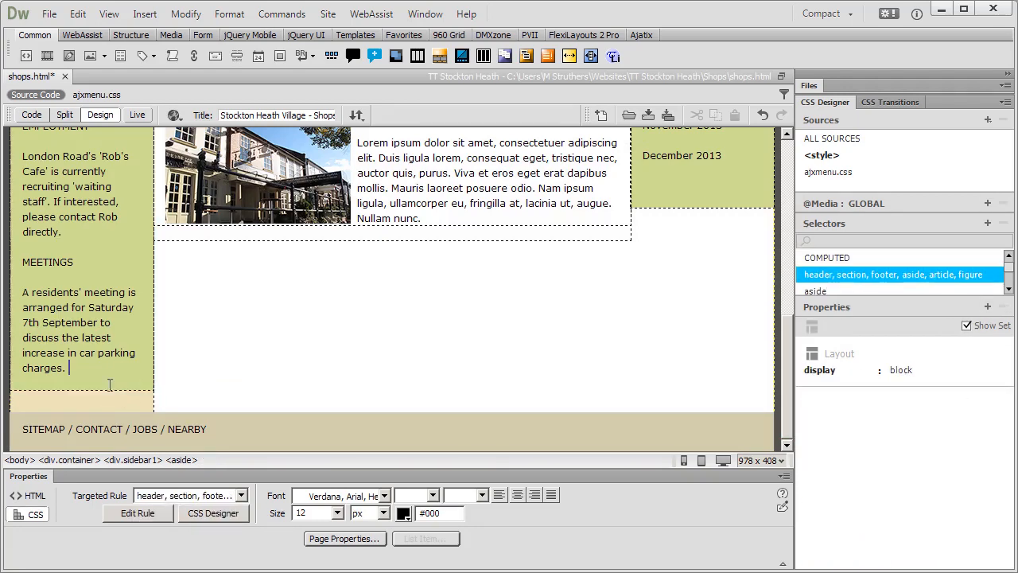
{"action": "left_click", "coordinate": [126, 461]}
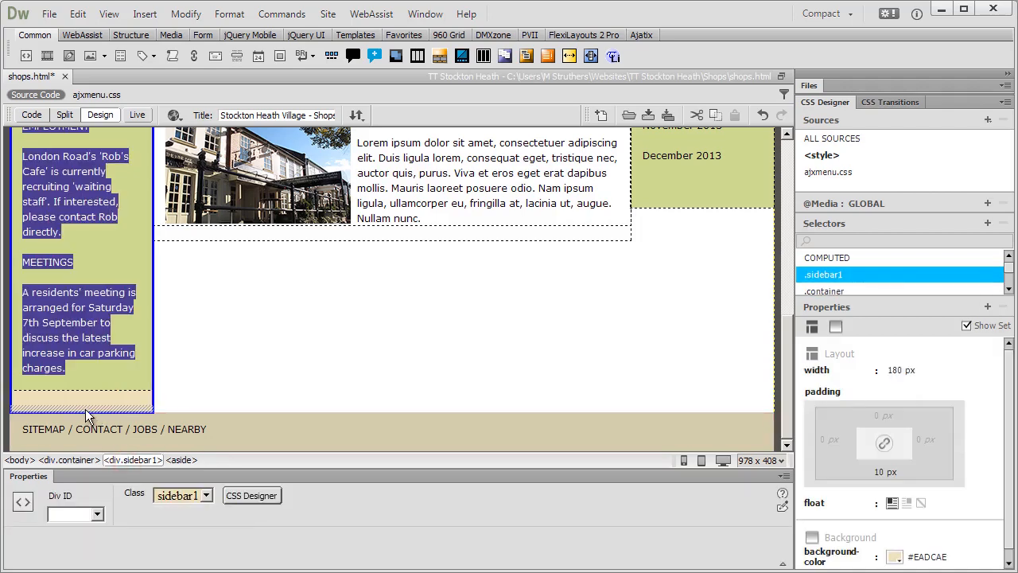
{"action": "left_click", "coordinate": [893, 558]}
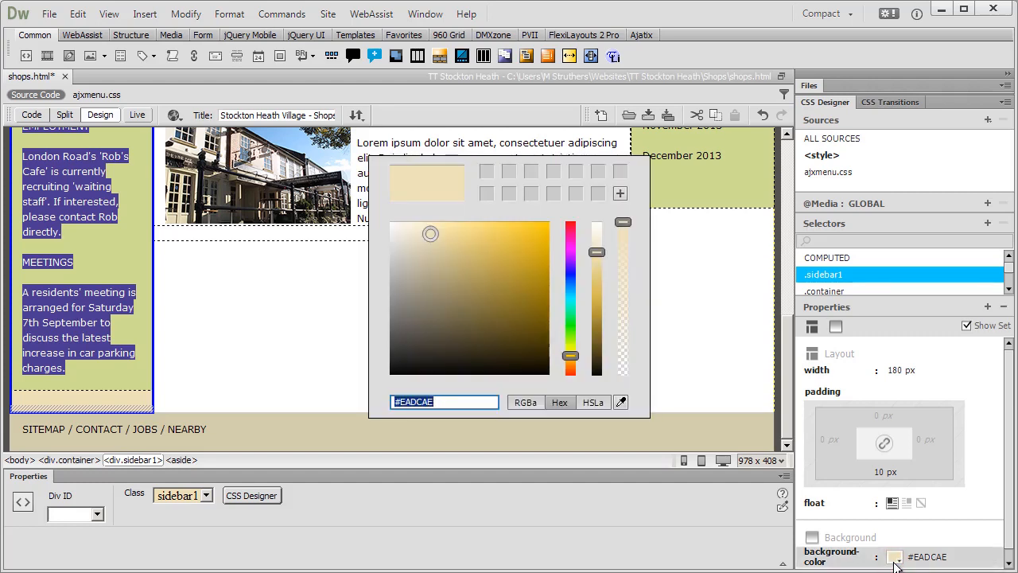
{"action": "left_click", "coordinate": [620, 402]}
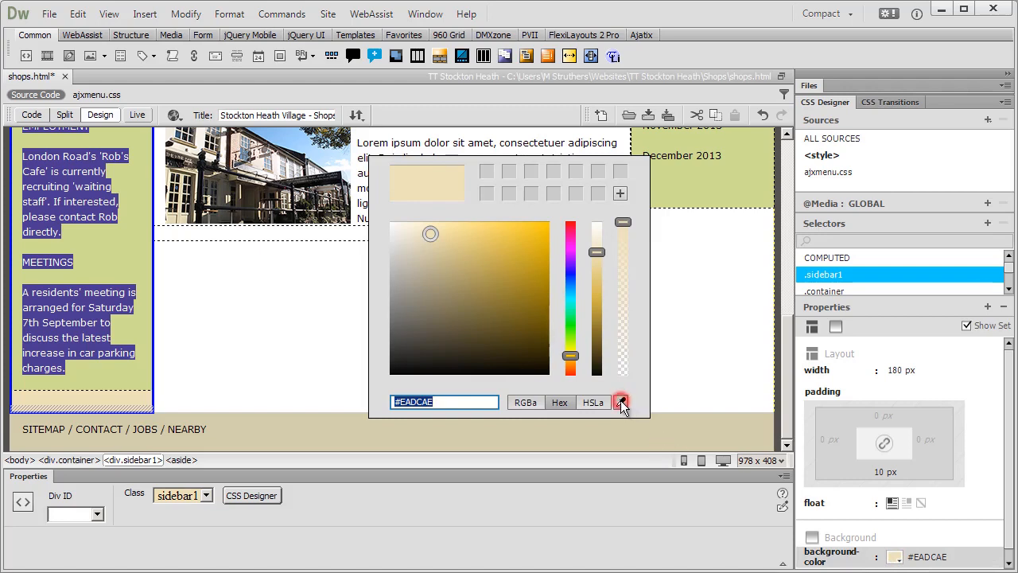
{"action": "left_click", "coordinate": [135, 263]}
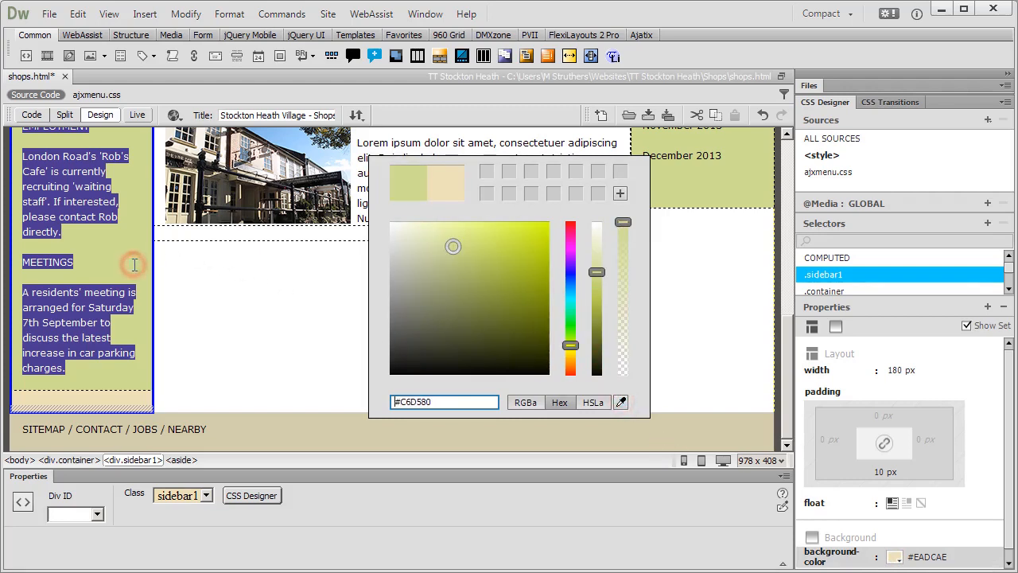
{"action": "left_click", "coordinate": [203, 327]}
{"action": "left_click", "coordinate": [203, 326]}
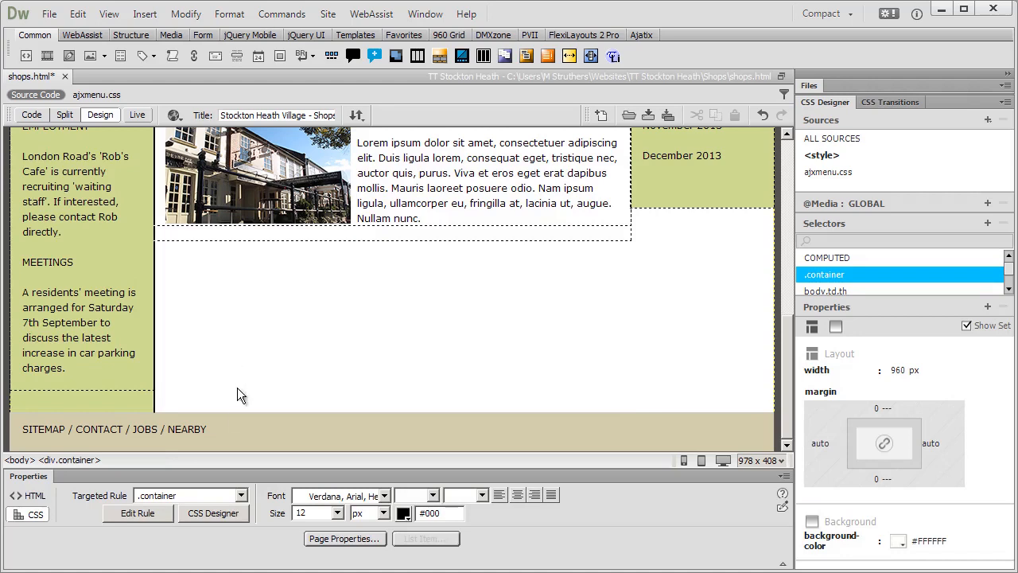
Select the footer element and eyedrop the sidebar's #C6D580 into its Bg color, replacing #CCC49F.
{"action": "left_click", "coordinate": [229, 428]}
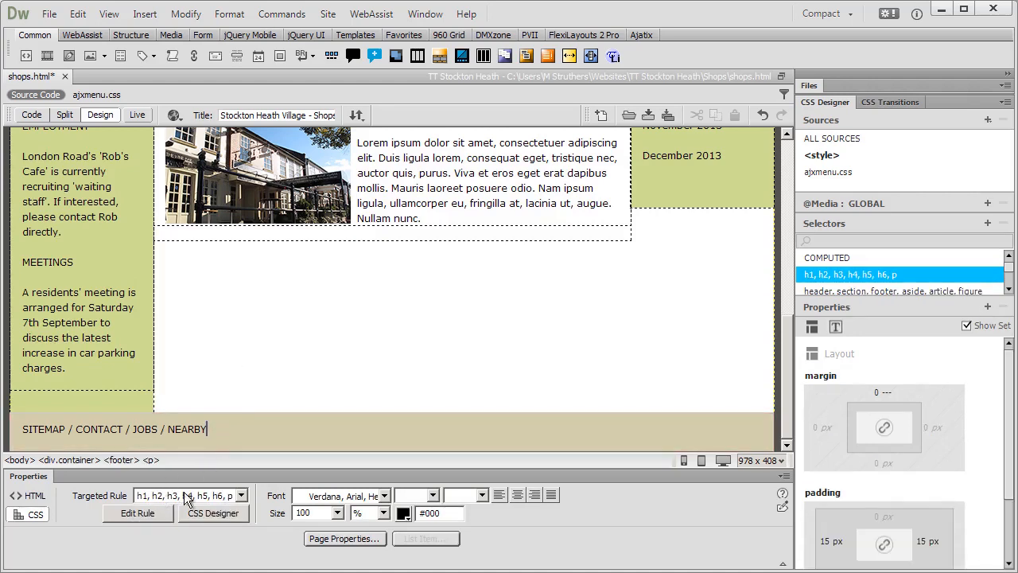
{"action": "left_click", "coordinate": [161, 430]}
{"action": "left_click", "coordinate": [121, 460]}
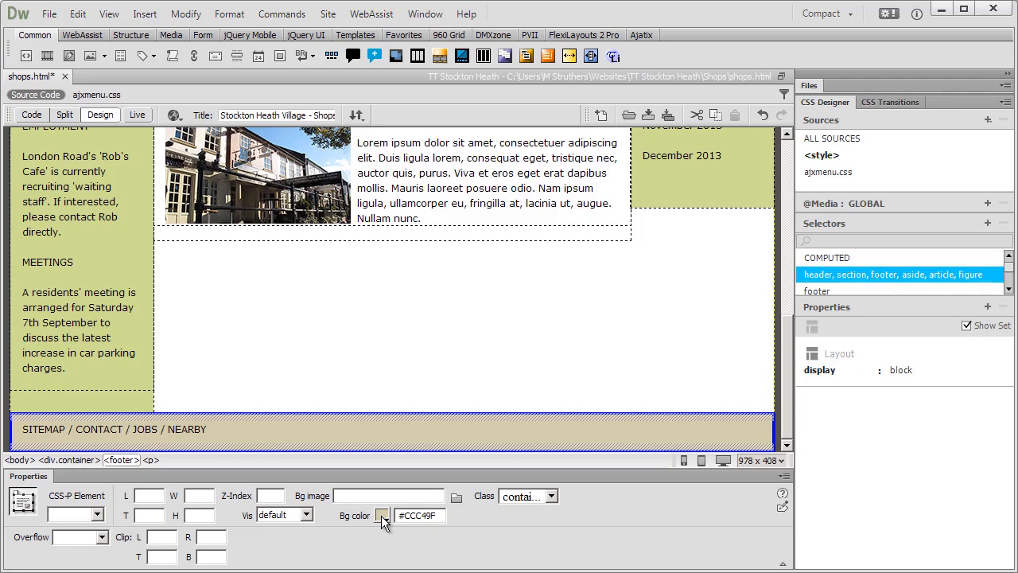
{"action": "left_click", "coordinate": [383, 521]}
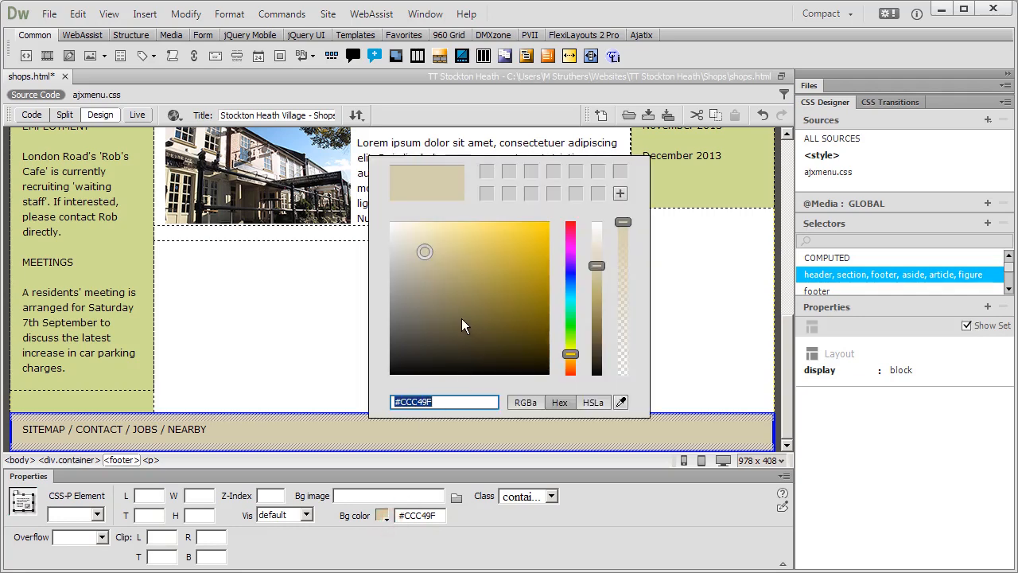
{"action": "left_click", "coordinate": [621, 402]}
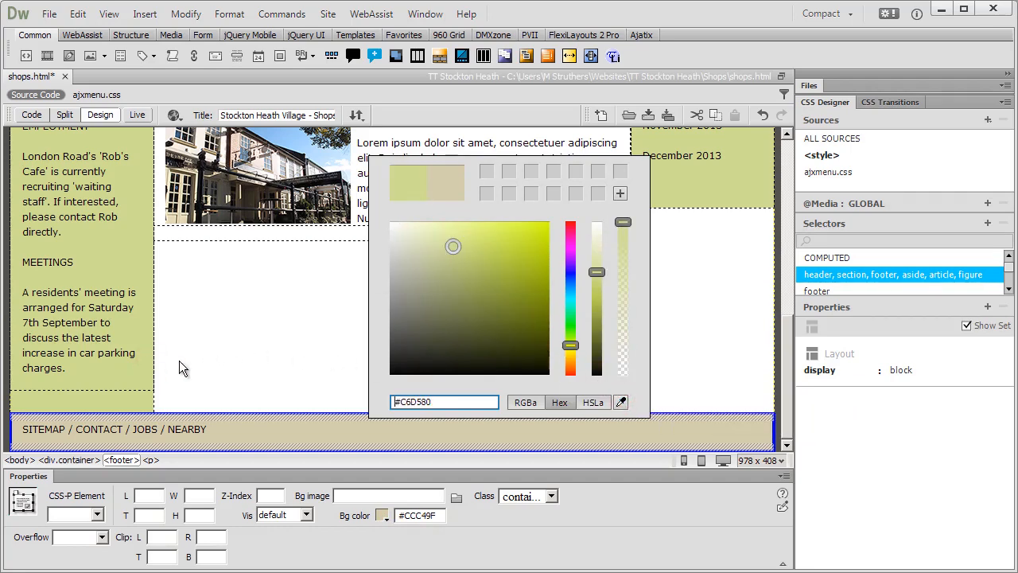
{"action": "left_click", "coordinate": [224, 363]}
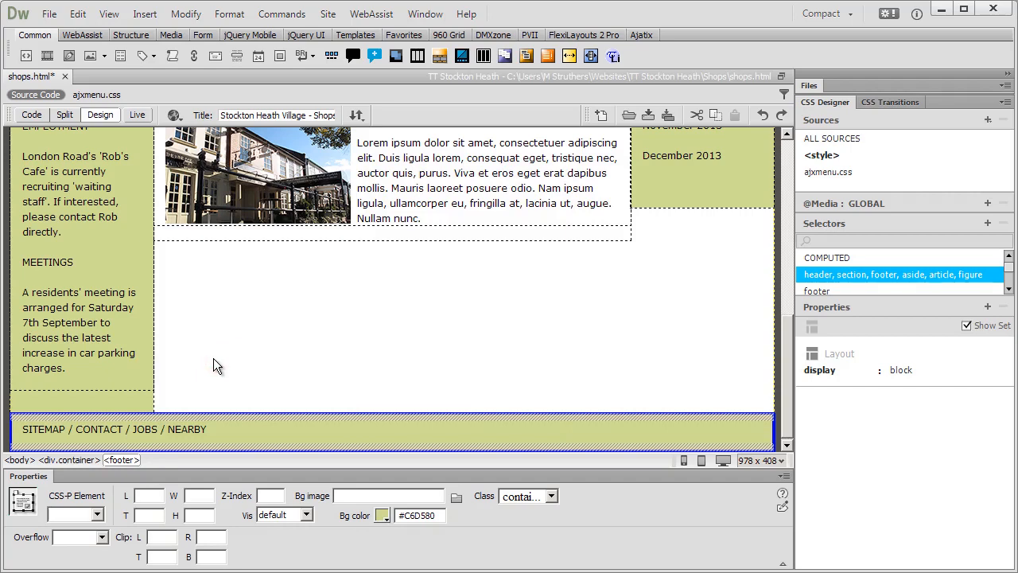
{"action": "left_click", "coordinate": [193, 322]}
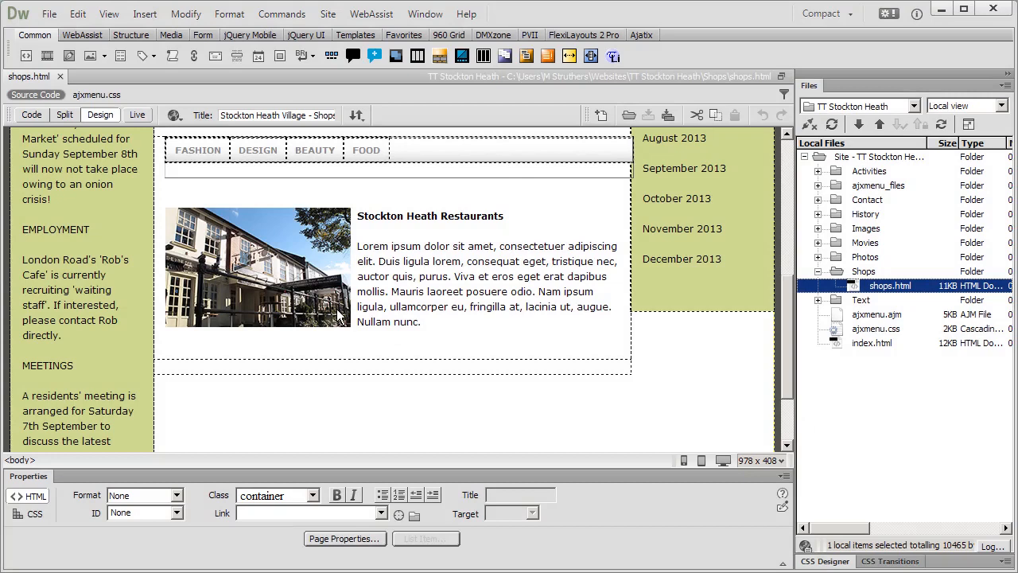
Insert a horizontal rule after "Nullam nunc." with an empty paragraph below it.
{"action": "left_click", "coordinate": [430, 325]}
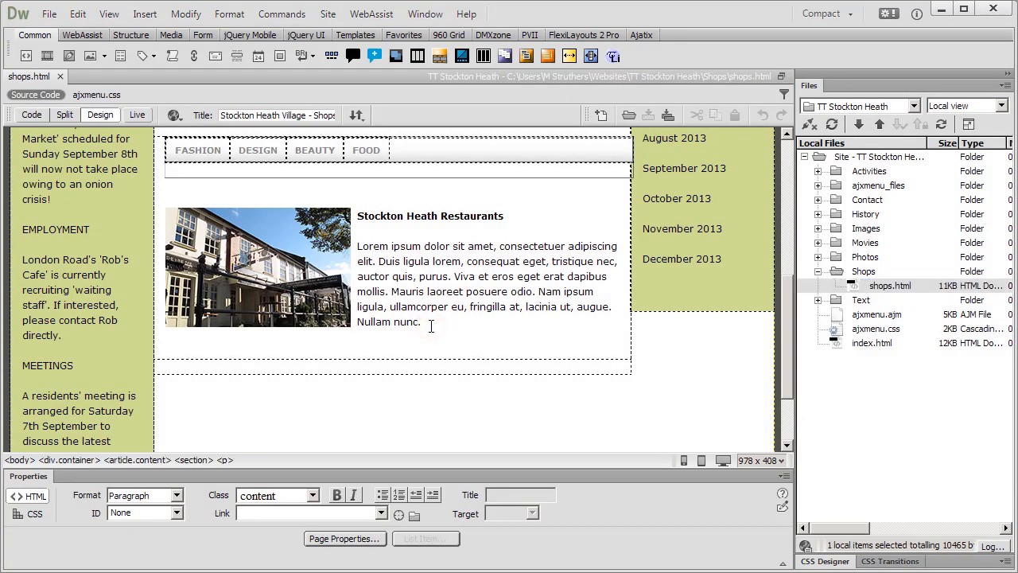
{"action": "key", "text": "Return"}
{"action": "key", "text": "Return"}
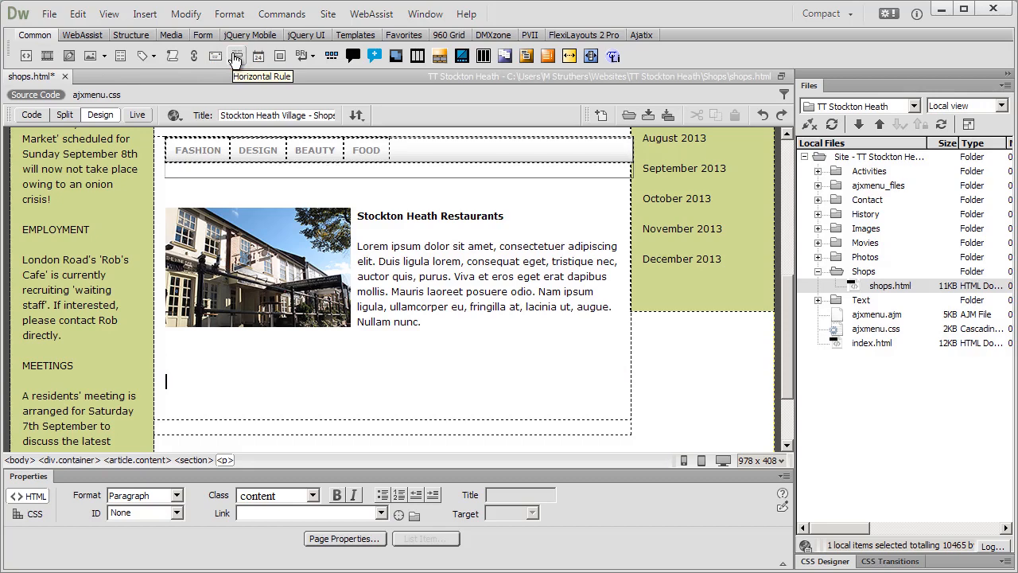
{"action": "left_click", "coordinate": [235, 57]}
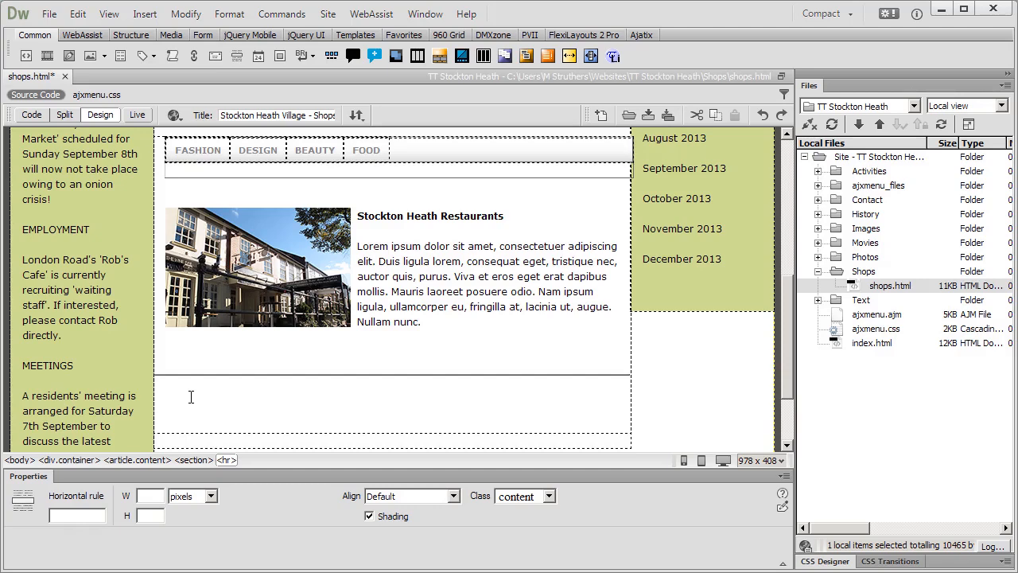
{"action": "left_click", "coordinate": [190, 397]}
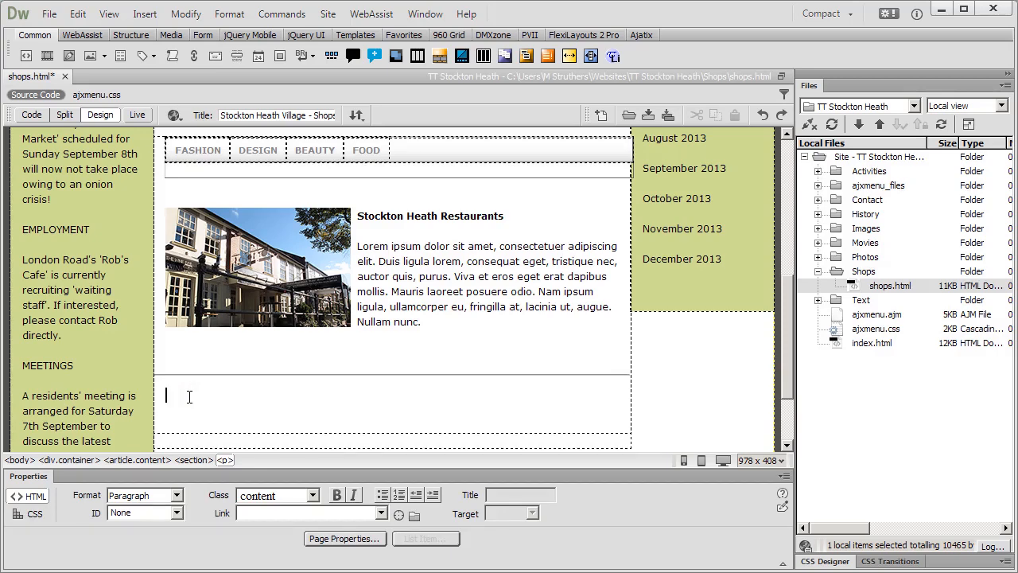
Choose File > Import > Word Document to bring up the import dialog.
{"action": "left_click", "coordinate": [49, 16]}
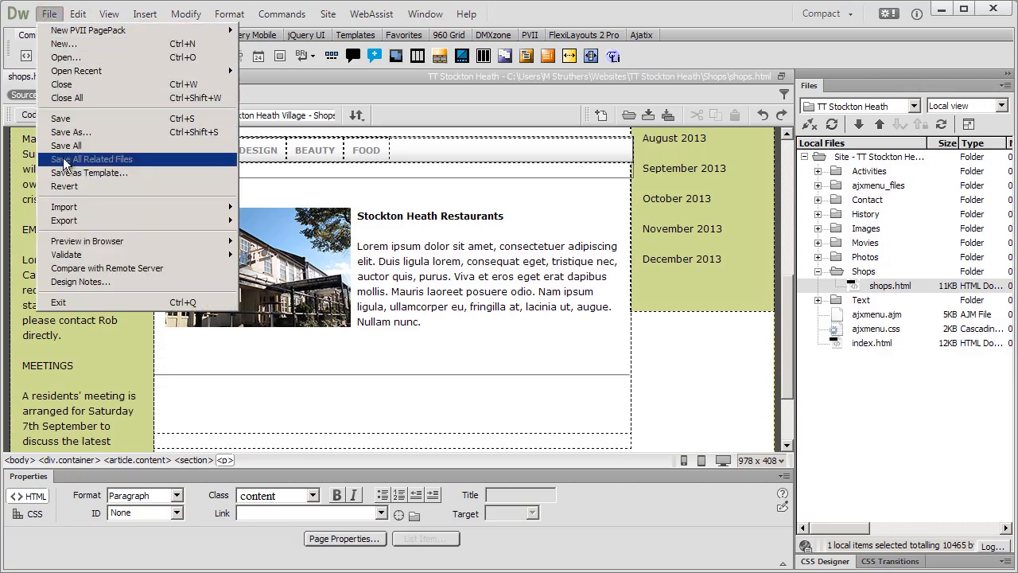
{"action": "mouse_move", "coordinate": [70, 210]}
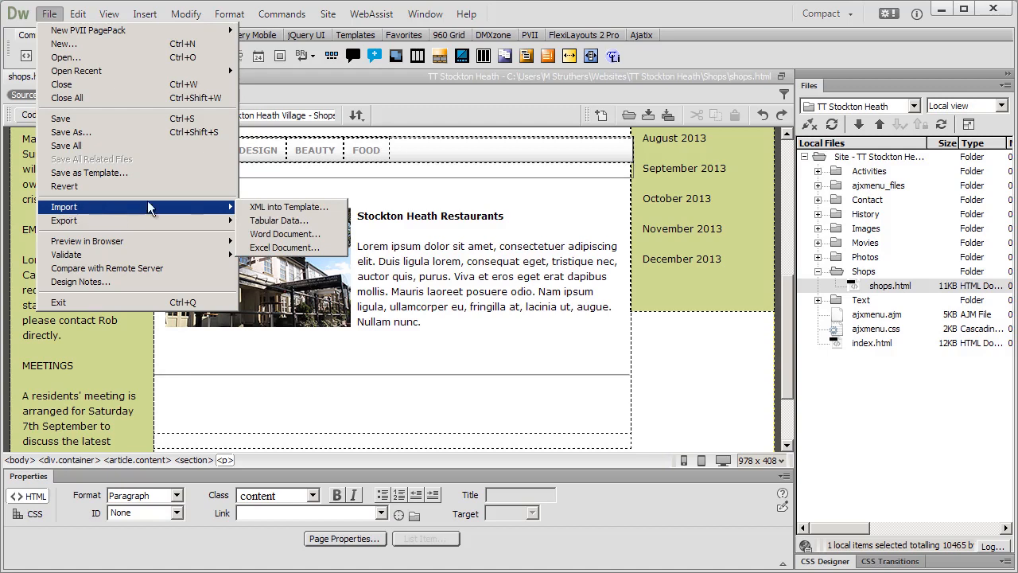
{"action": "left_click", "coordinate": [280, 235]}
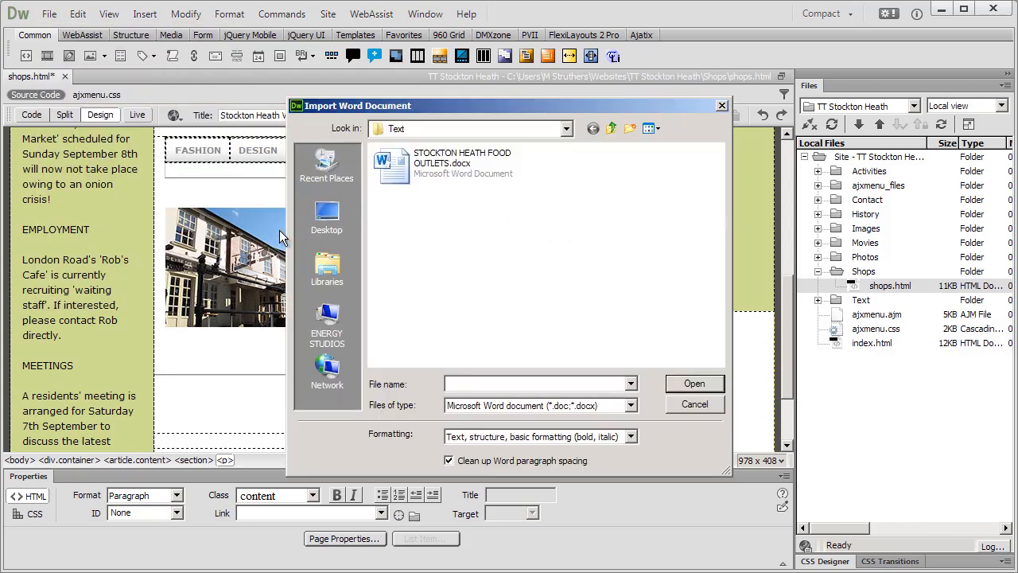
Import STOCKTON HEATH FOOD OUTLETS.docx below the horizontal rule.
{"action": "left_click", "coordinate": [422, 169]}
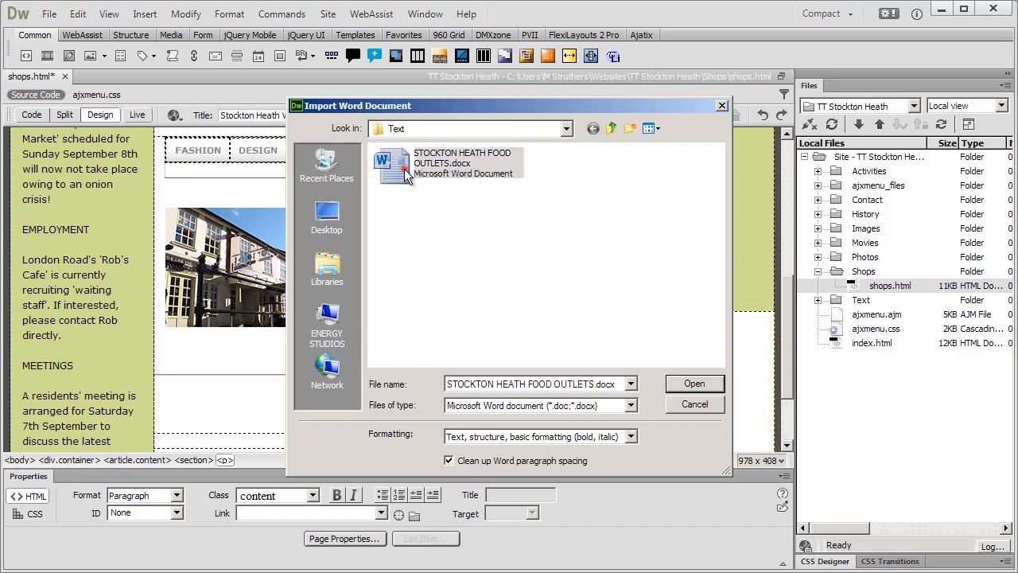
{"action": "left_click", "coordinate": [686, 385]}
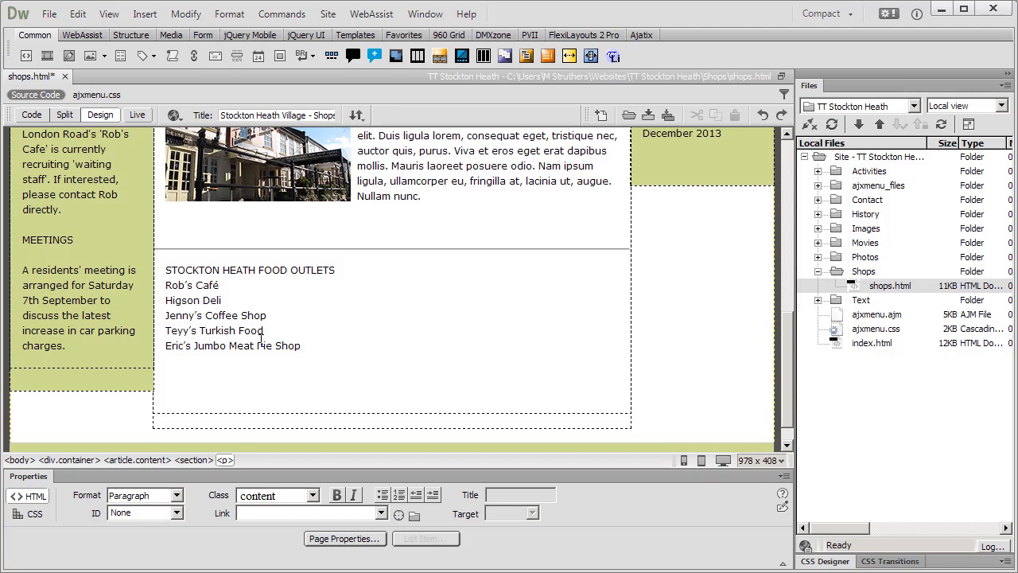
Preview the page in IEXPLORE, saving shops.html when prompted.
{"action": "left_click", "coordinate": [177, 118]}
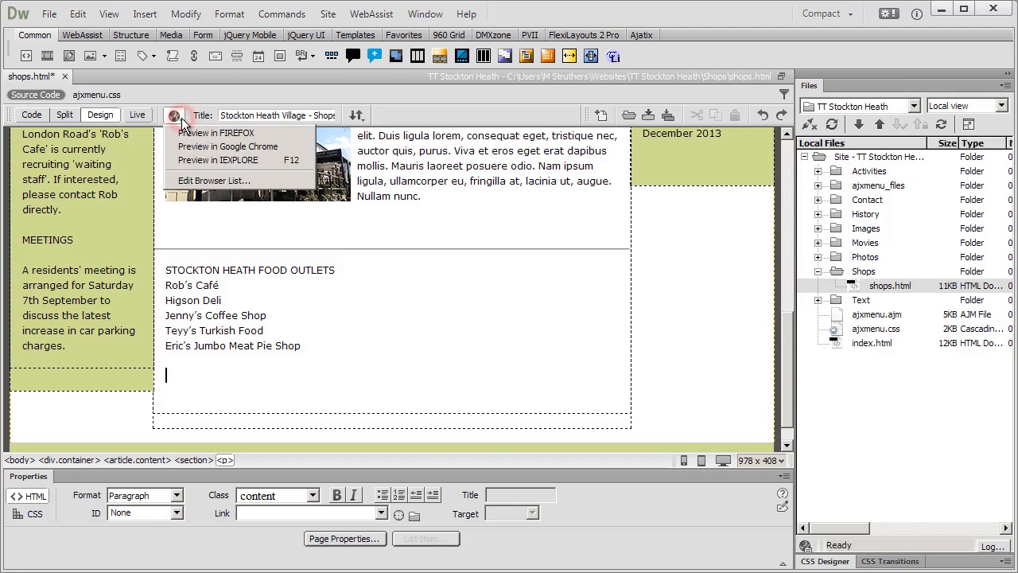
{"action": "left_click", "coordinate": [183, 163]}
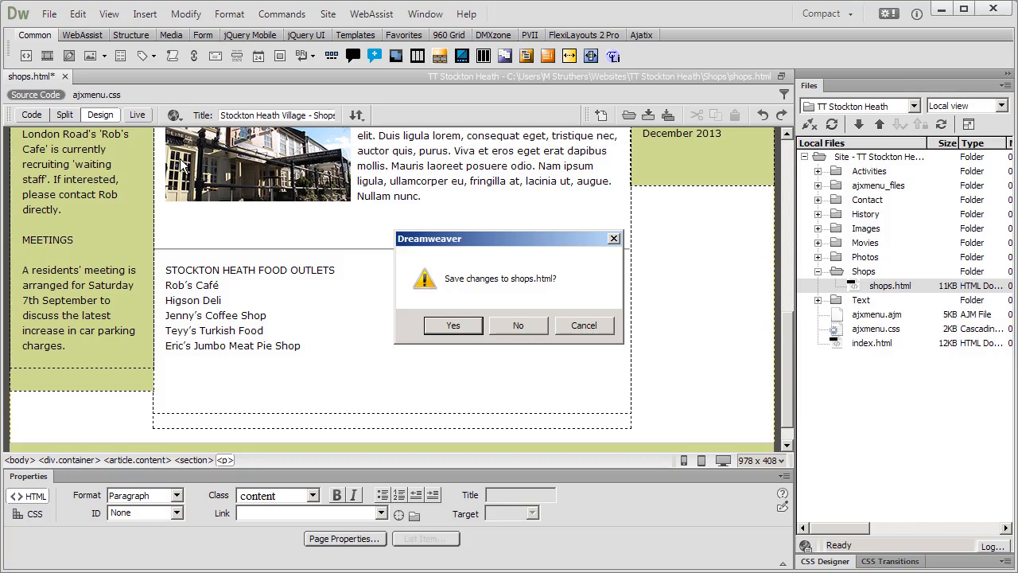
{"action": "left_click", "coordinate": [451, 326]}
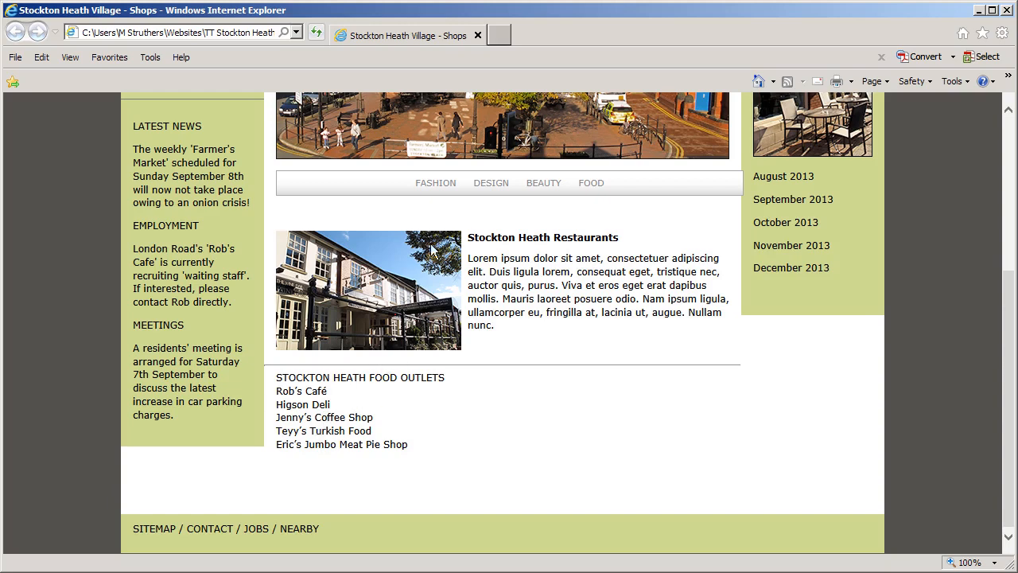
Close the Internet Explorer preview after checking the food outlets list.
{"action": "left_click", "coordinate": [478, 36]}
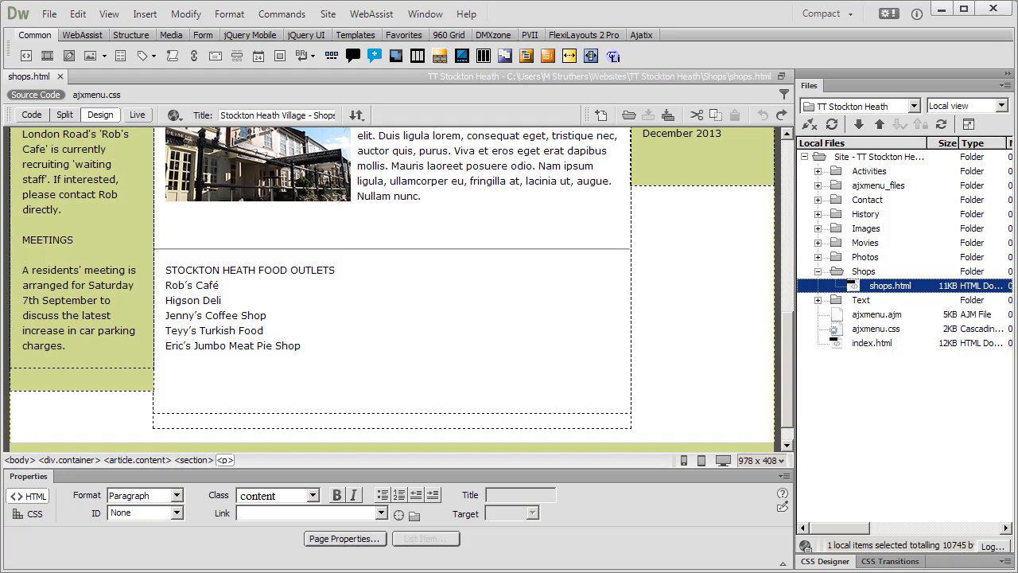
Copy the five imported shop names, then cut them from the page below the outlets heading.
{"action": "left_click_drag", "start_coordinate": [301, 347], "coordinate": [166, 286]}
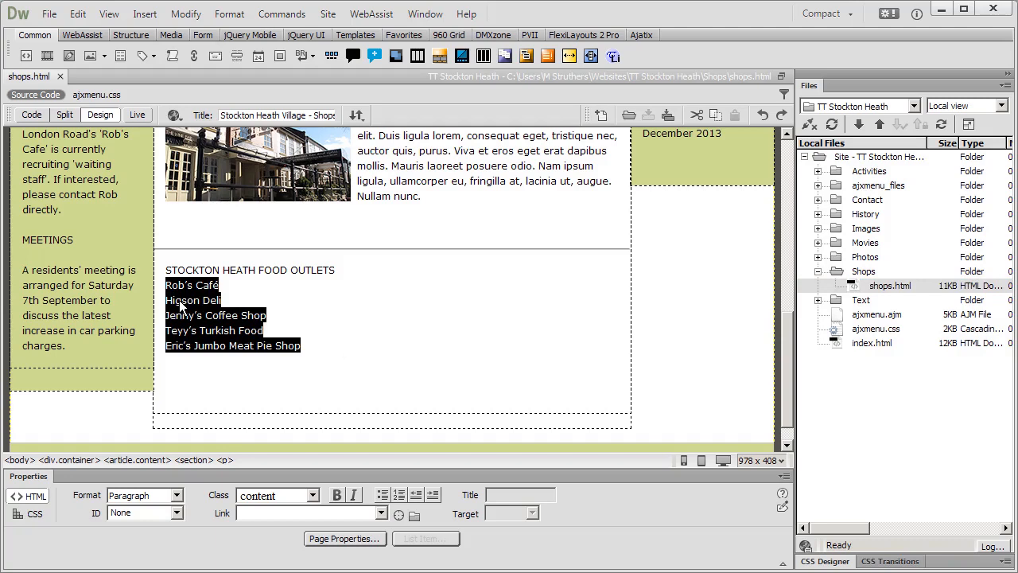
{"action": "left_click", "coordinate": [79, 15]}
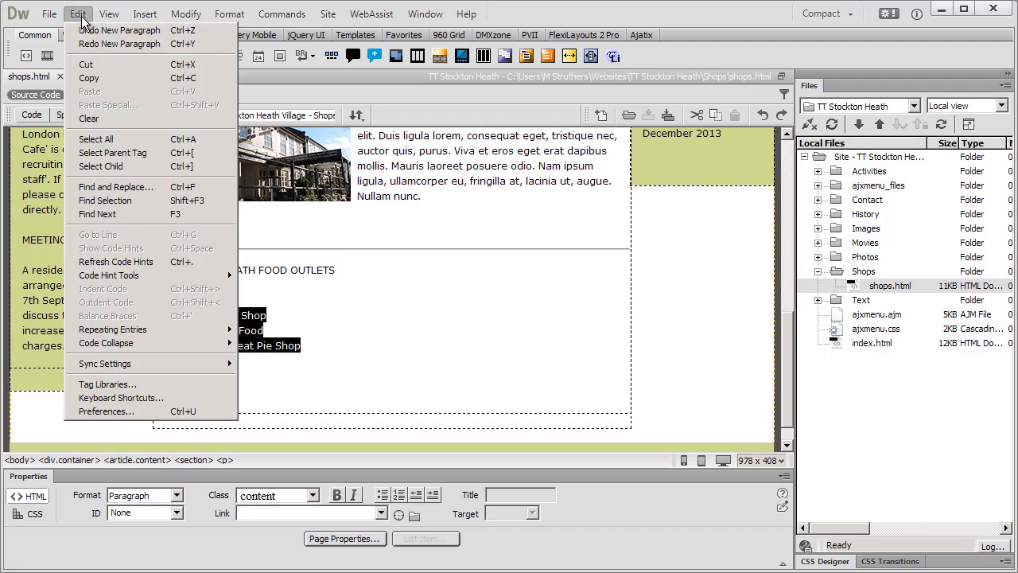
{"action": "left_click", "coordinate": [86, 79]}
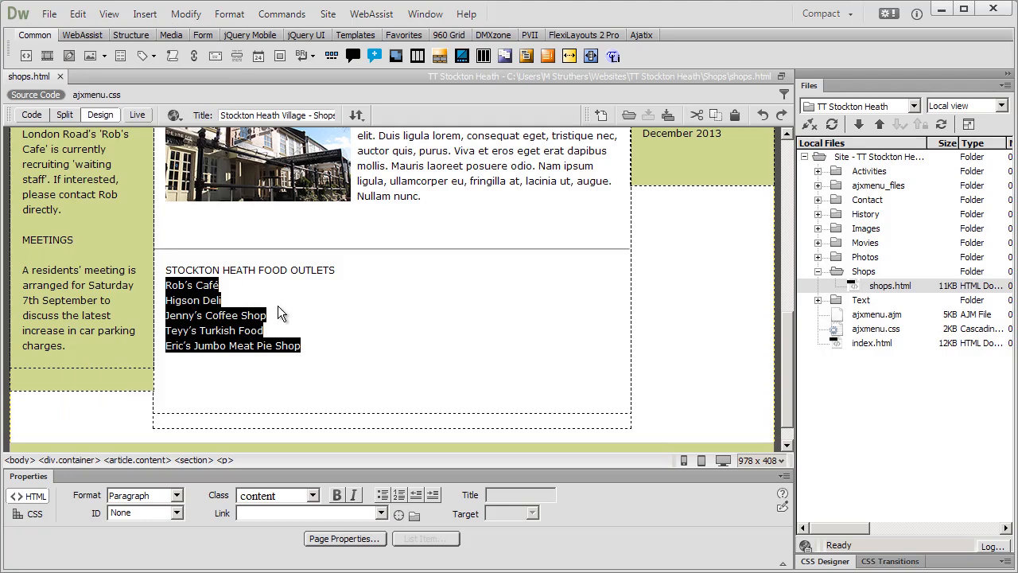
{"action": "right_click", "coordinate": [196, 292]}
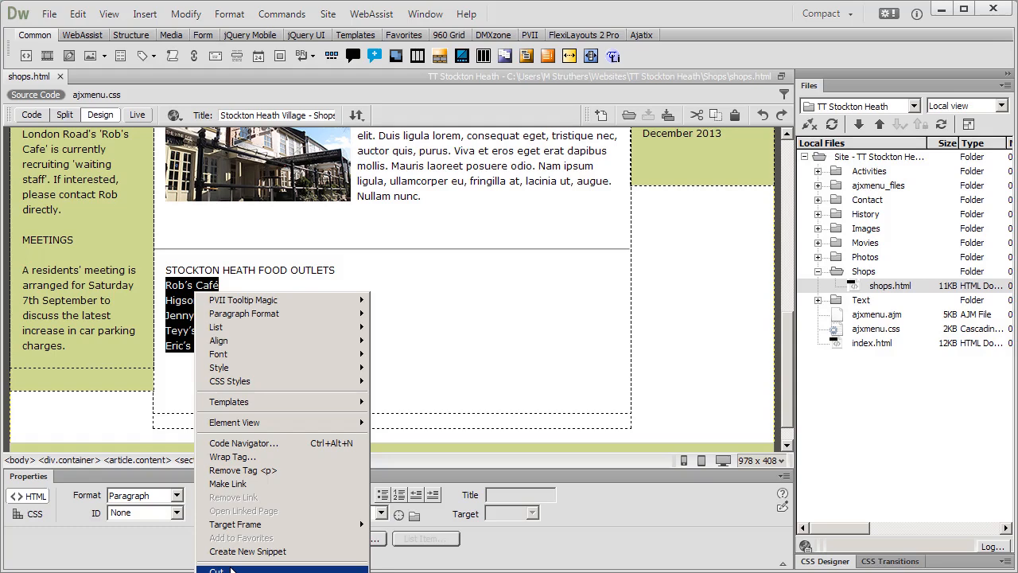
{"action": "left_click", "coordinate": [231, 569]}
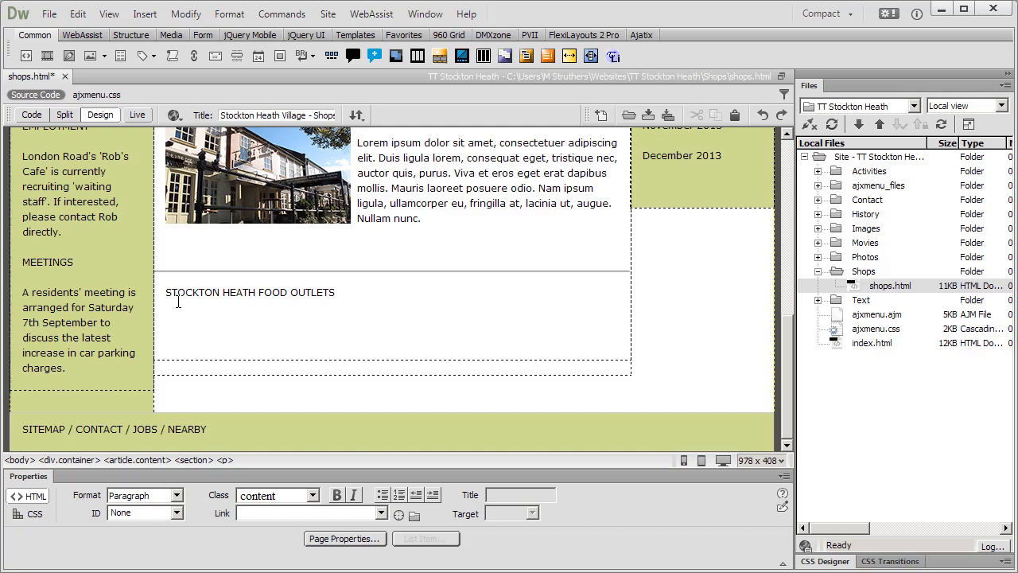
Add a new line after STOCKTON HEATH FOOD OUTLETS and make it an unordered list item.
{"action": "left_click", "coordinate": [338, 293]}
{"action": "key", "text": "Return"}
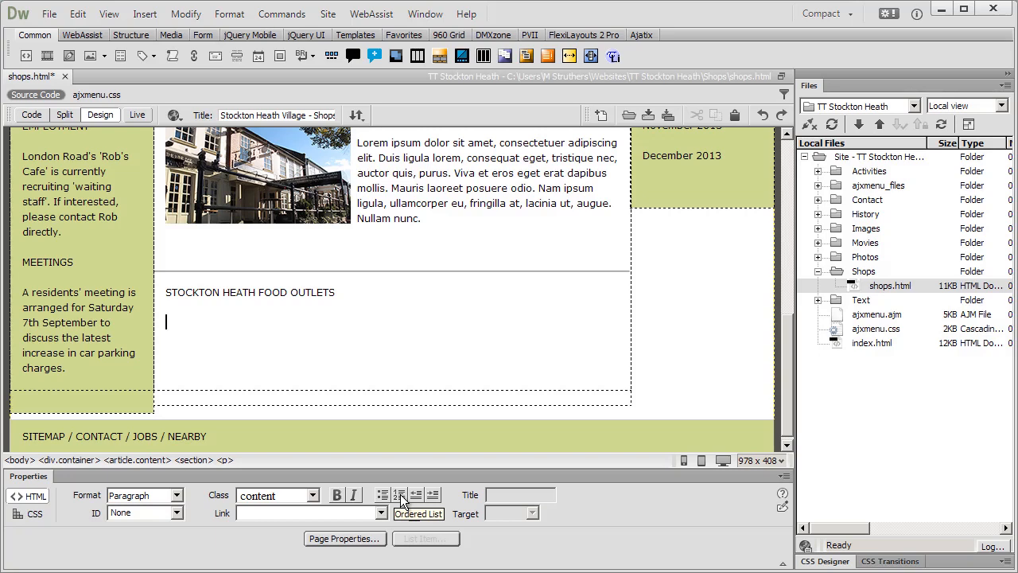
{"action": "left_click", "coordinate": [384, 496]}
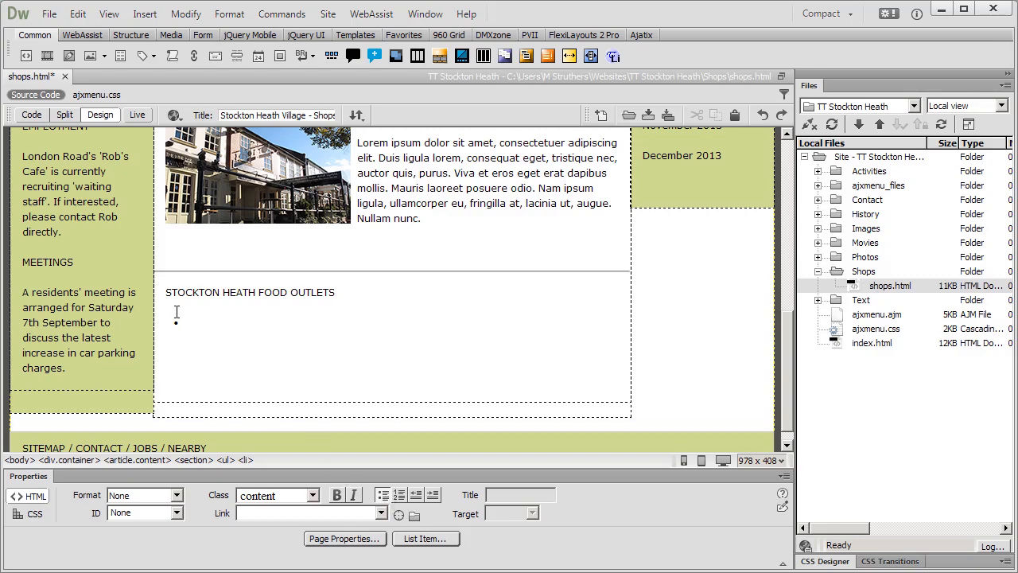
Paste the copied shop names into the empty bullet.
{"action": "left_click", "coordinate": [83, 16]}
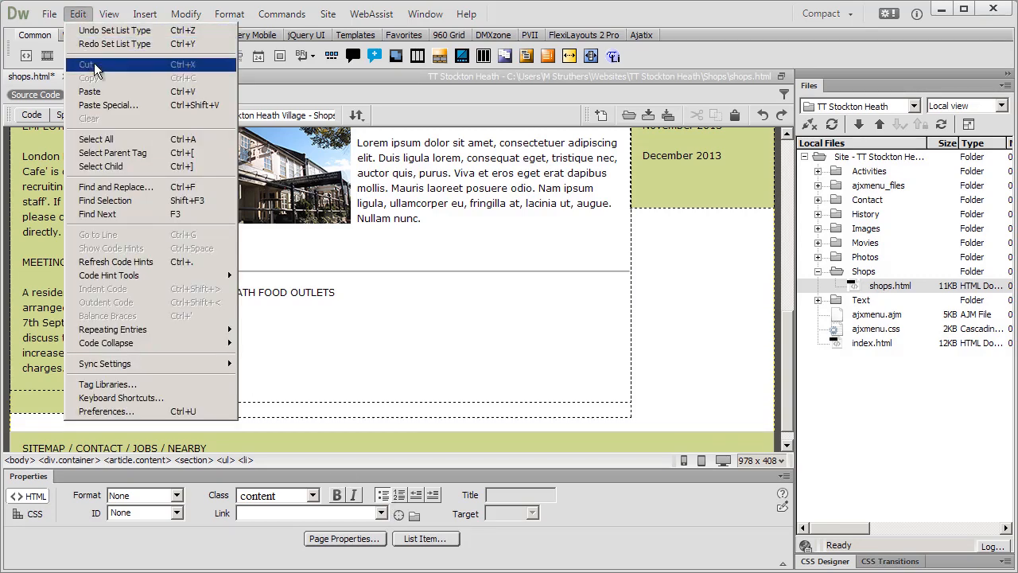
{"action": "left_click", "coordinate": [96, 92]}
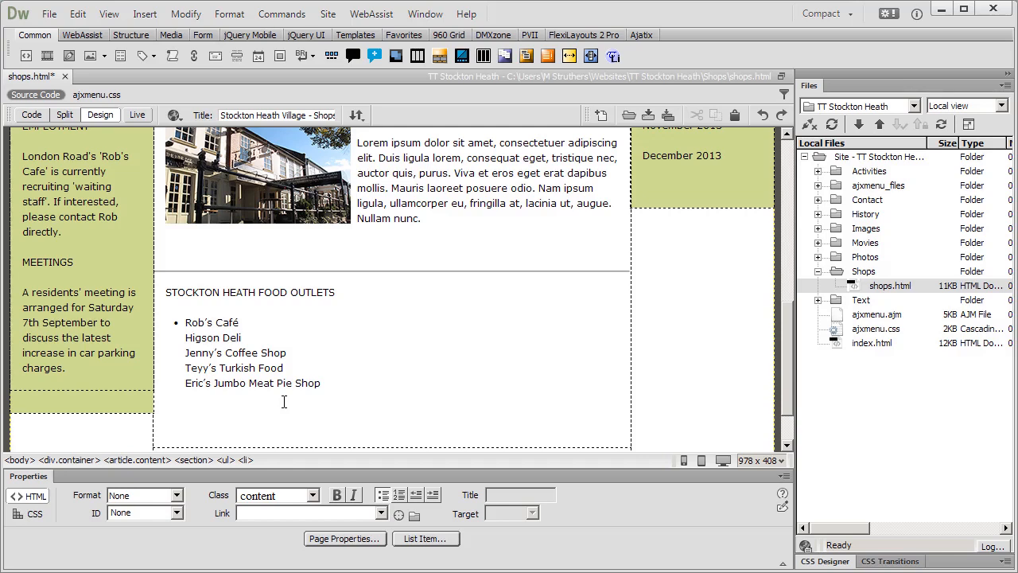
Split Rob's Café, Higson Deli and Jenny's Coffee Shop onto separate bullets.
{"action": "left_click", "coordinate": [321, 384]}
{"action": "left_click", "coordinate": [238, 323]}
{"action": "key", "text": "Return"}
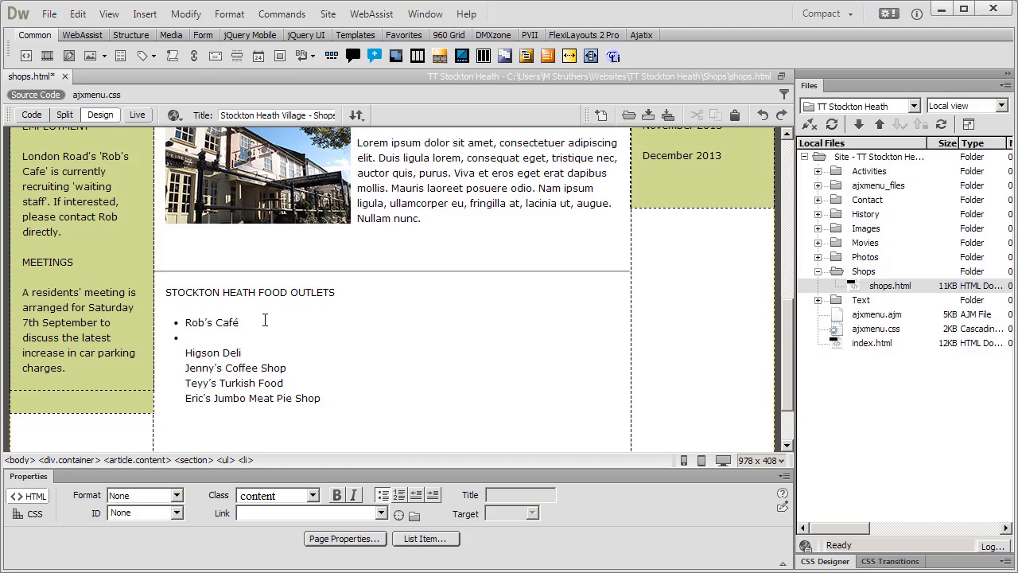
{"action": "key", "text": "Delete"}
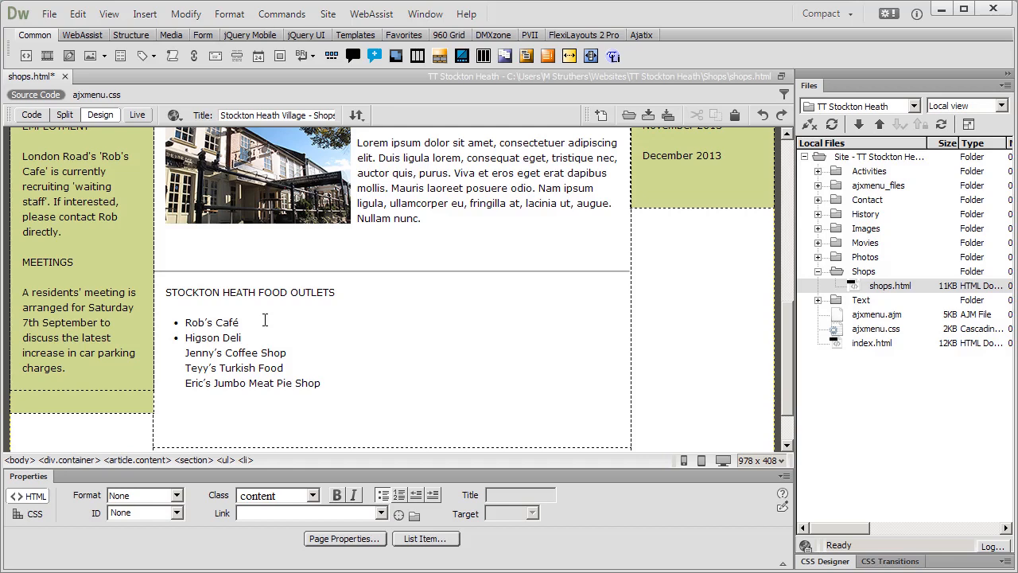
{"action": "key", "text": "End"}
{"action": "key", "text": "Return"}
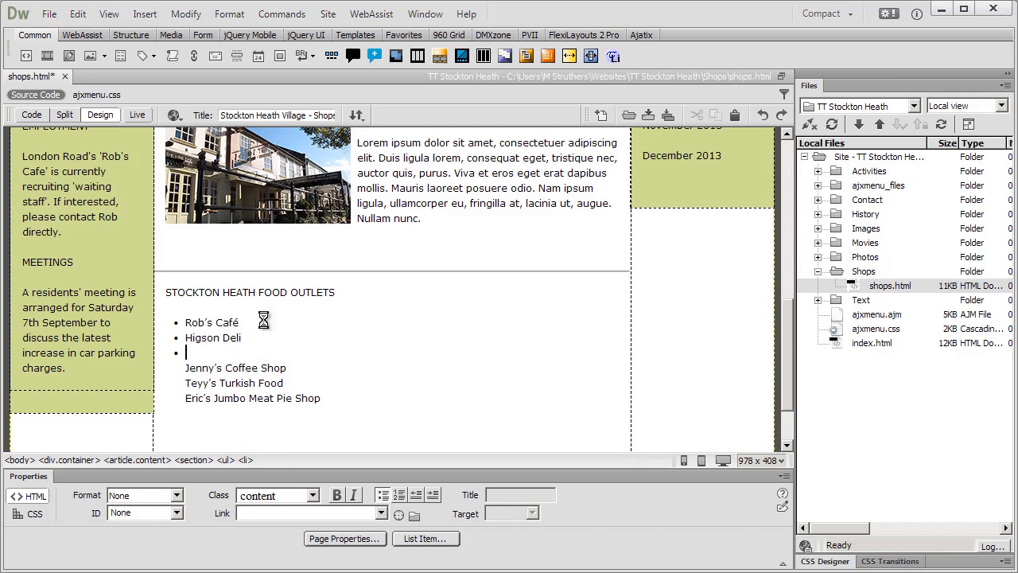
{"action": "key", "text": "Delete"}
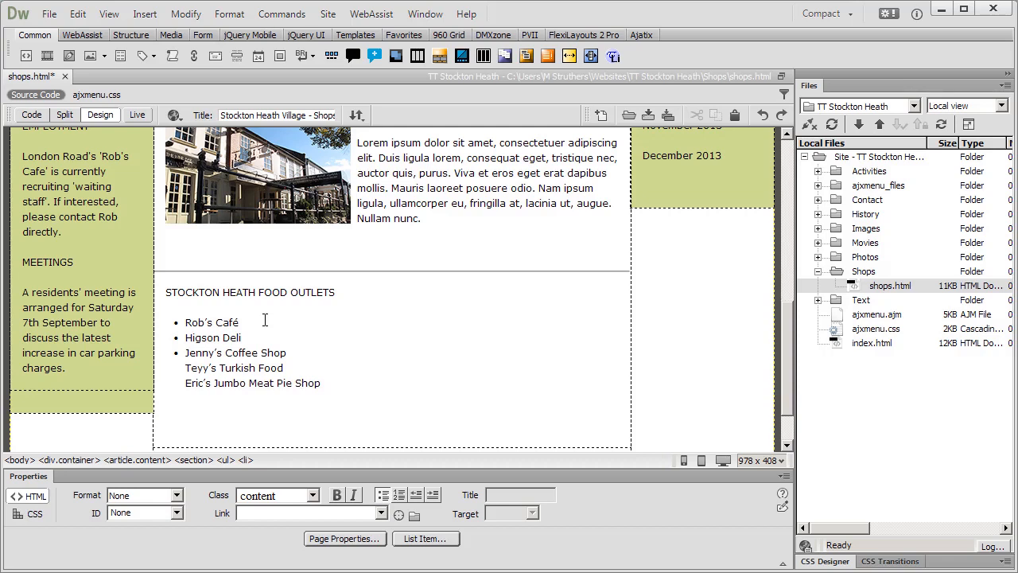
Give Teyy's Turkish Food and Eric's Jumbo Meat Pie Shop their own bullets.
{"action": "key", "text": "End"}
{"action": "key", "text": "Return"}
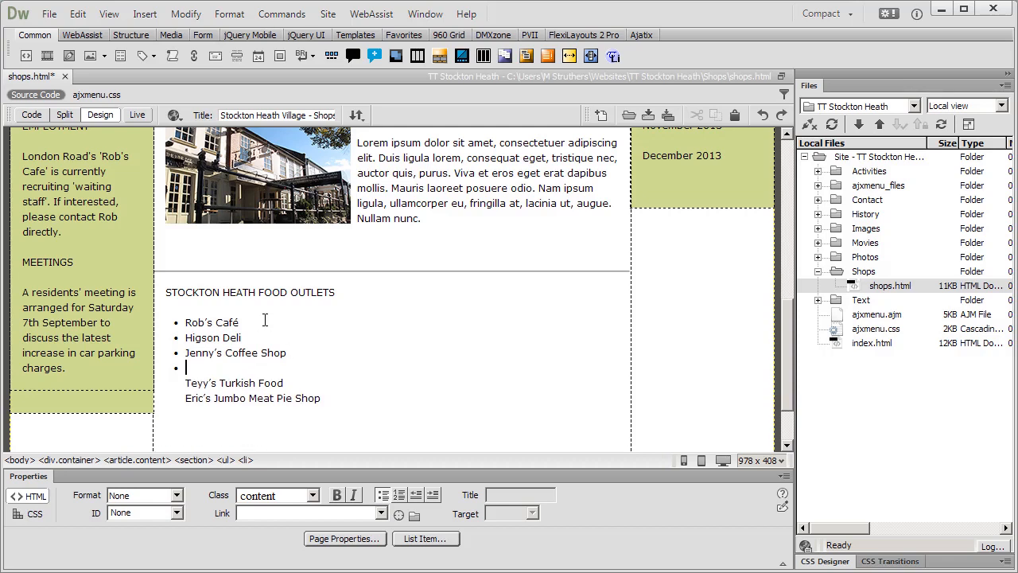
{"action": "key", "text": "Delete"}
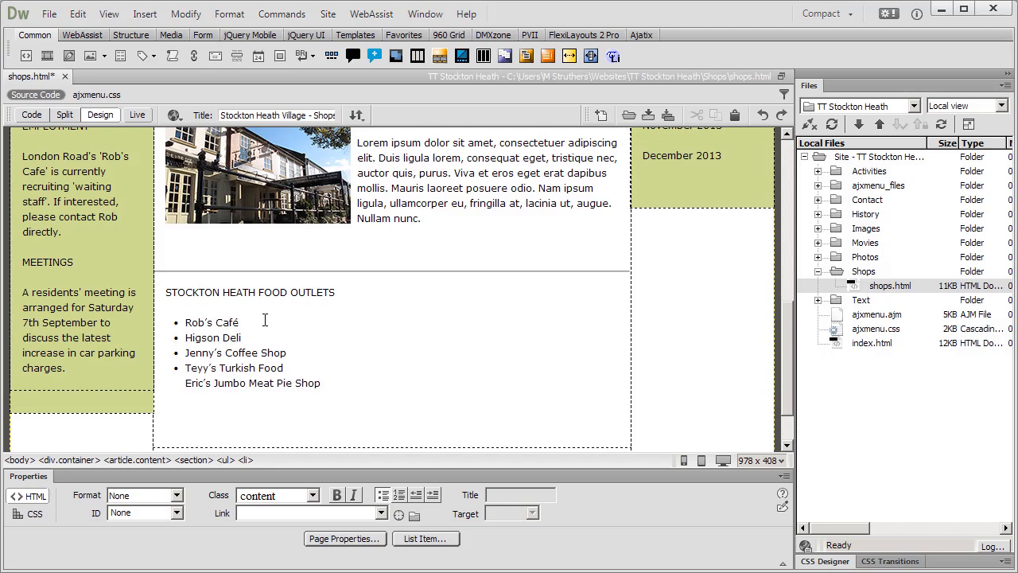
{"action": "key", "text": "End"}
{"action": "key", "text": "Return"}
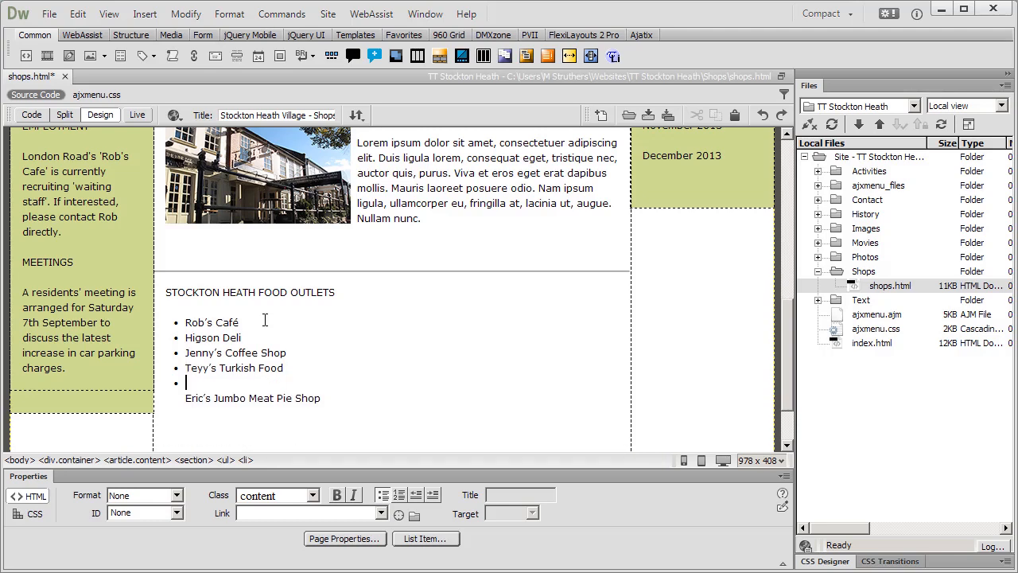
{"action": "key", "text": "Delete"}
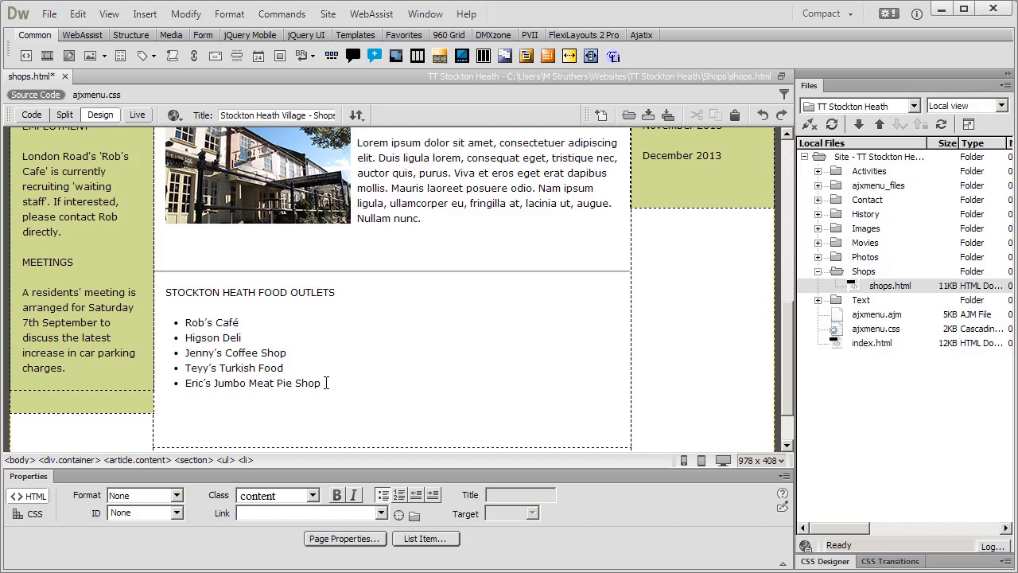
{"action": "left_click", "coordinate": [326, 383]}
Add an empty line after Eric's Jumbo Meat Pie Shop and switch it out of the list.
{"action": "key", "text": "Return"}
{"action": "left_click", "coordinate": [384, 496]}
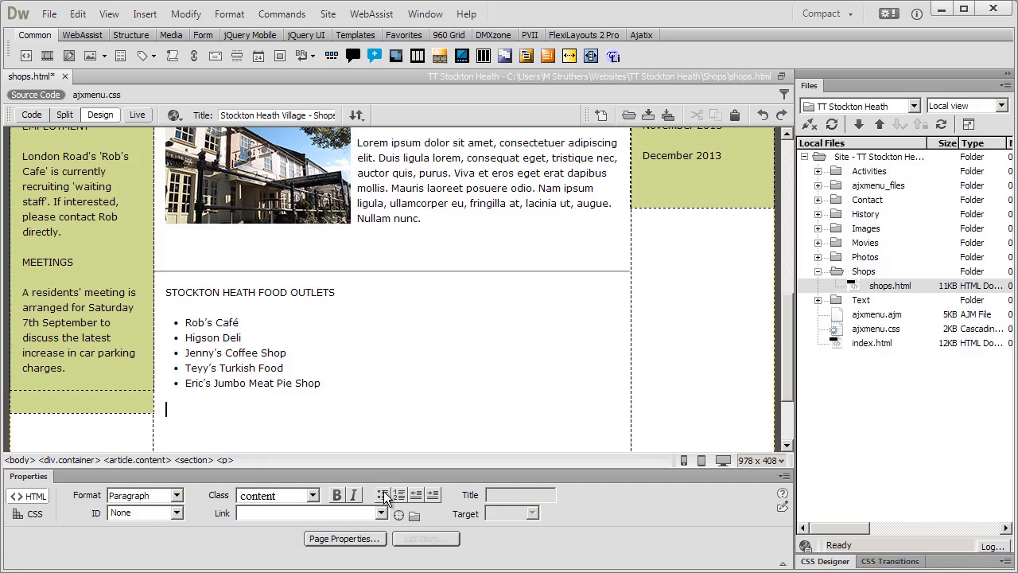